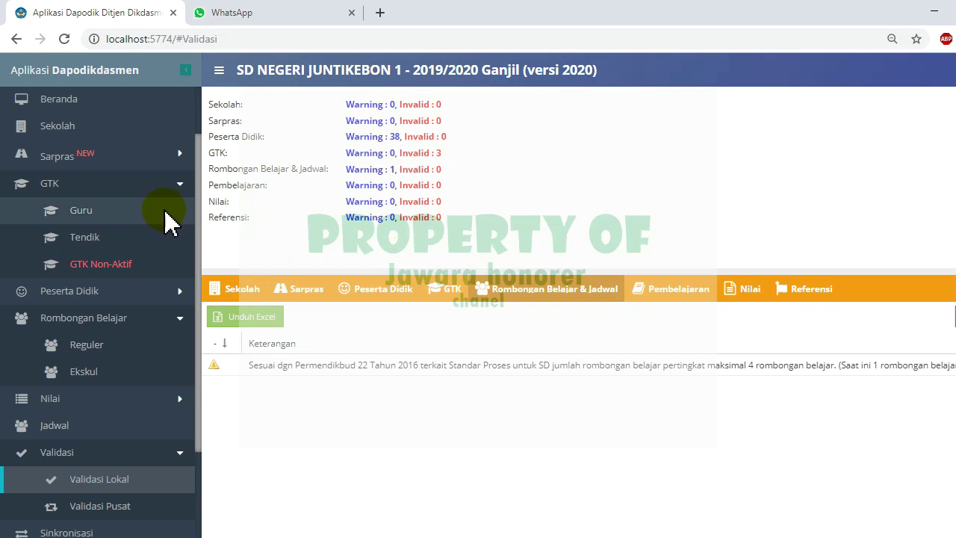
Step: Show the Guru list of active teachers and collapse the Rombongan Belajar group in the navigation
click(166, 213)
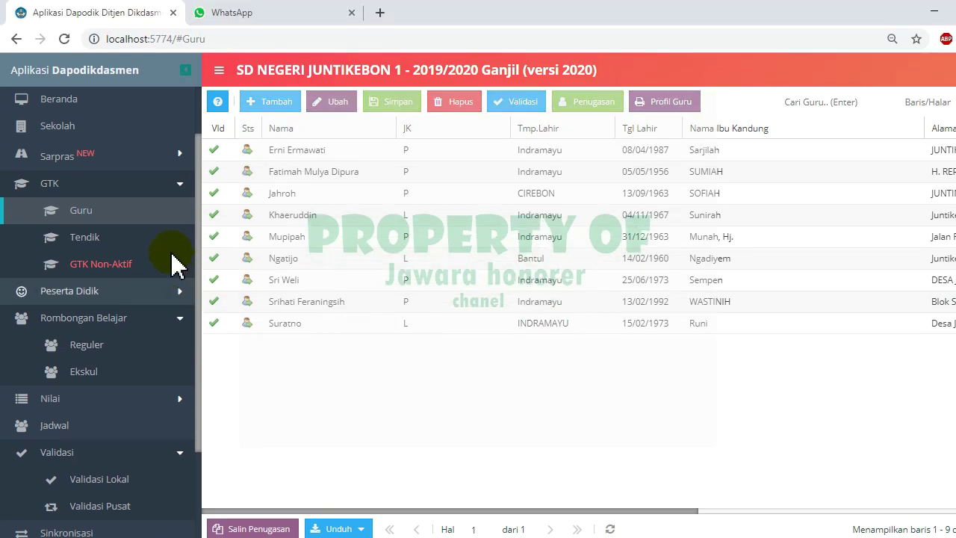
click(180, 286)
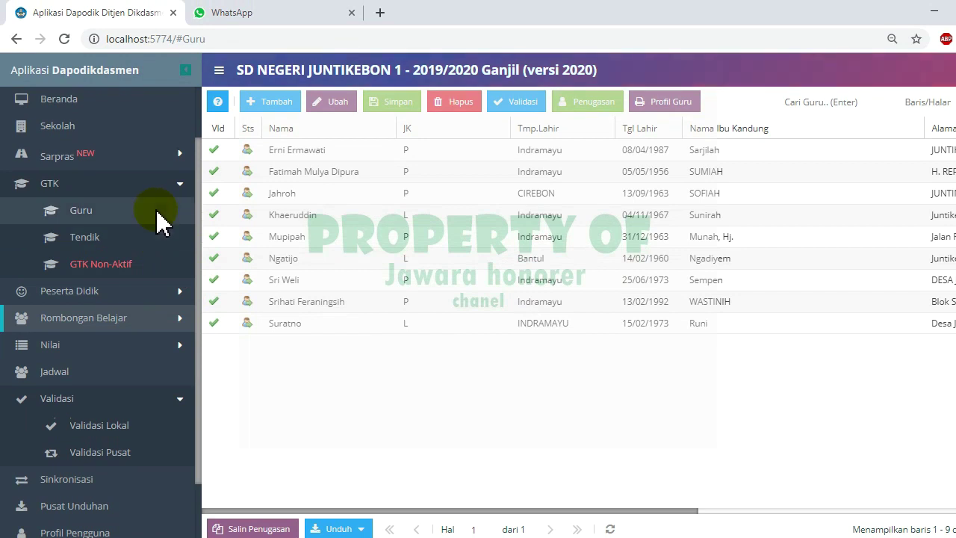
click(165, 220)
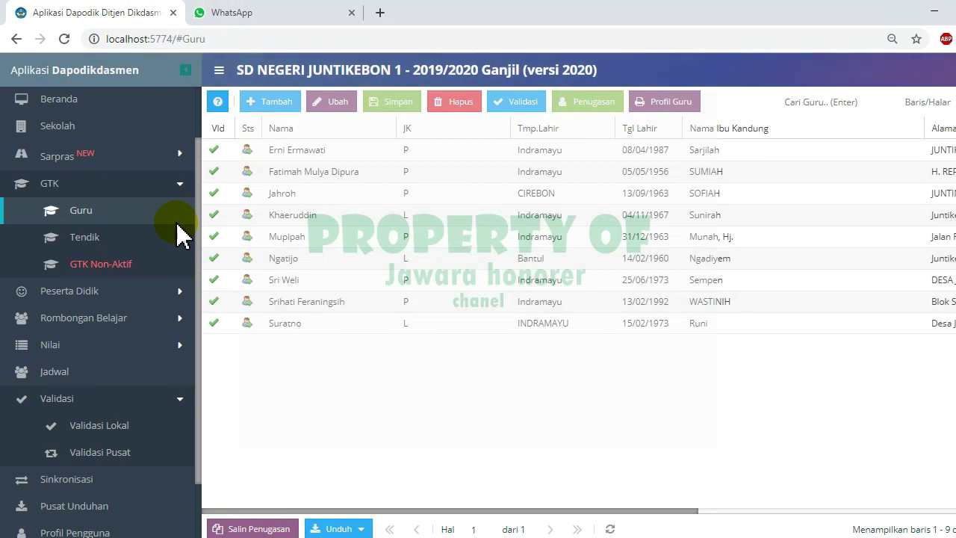
Step: Cancel the deactivation of the second staff member in the GTK Non-Aktif list, then refresh the Guru list
click(161, 263)
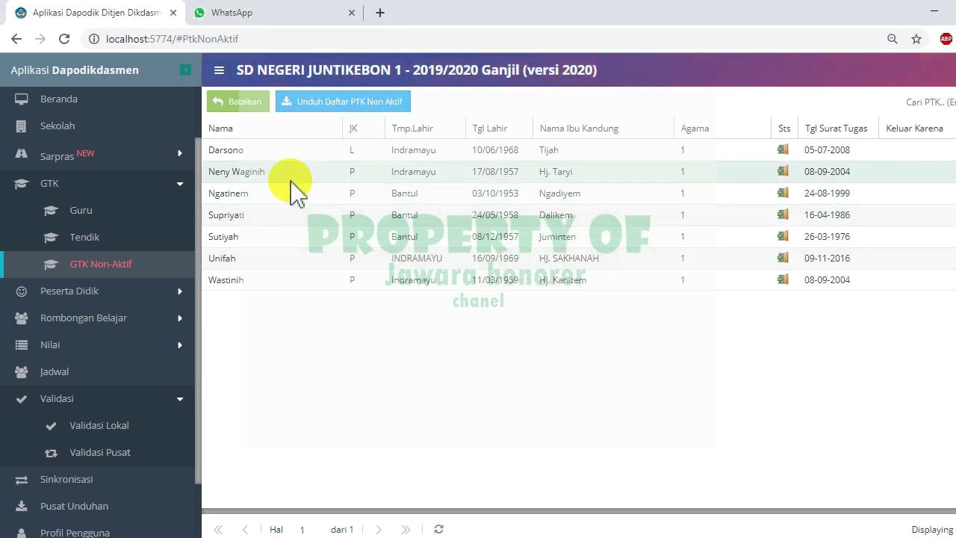
click(277, 183)
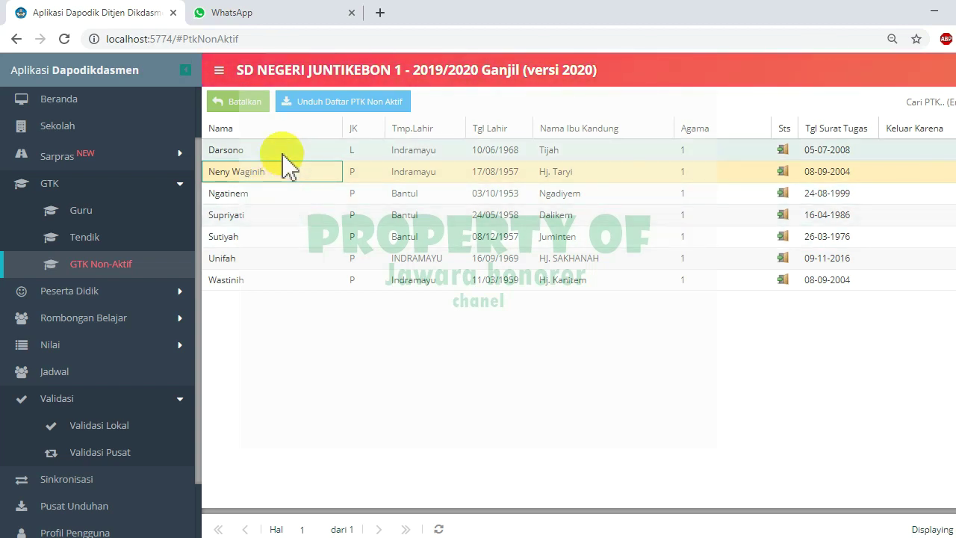
click(253, 103)
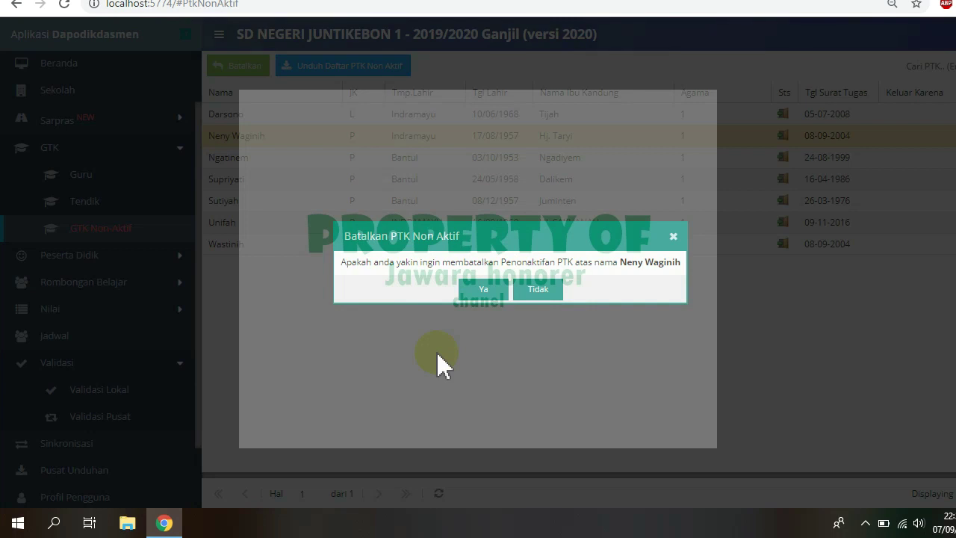
click(480, 291)
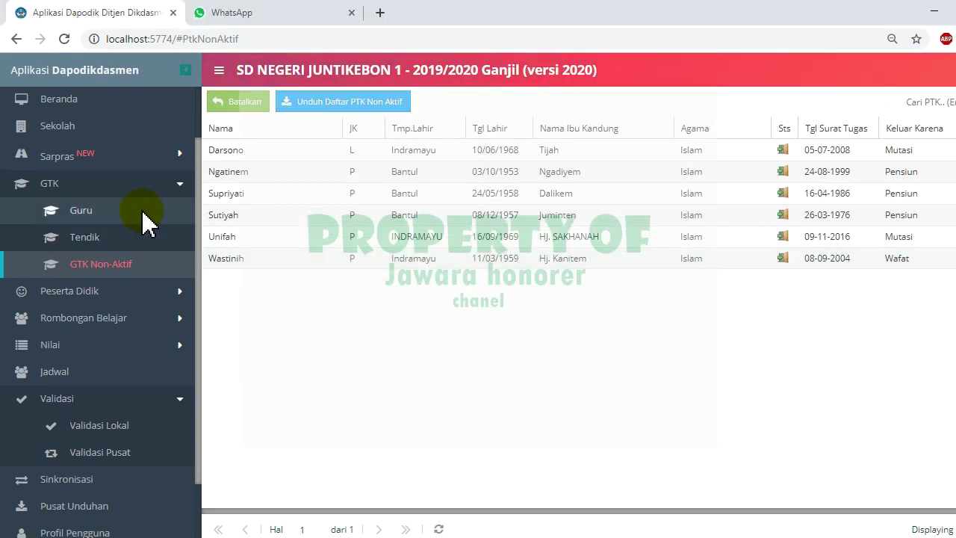
click(142, 211)
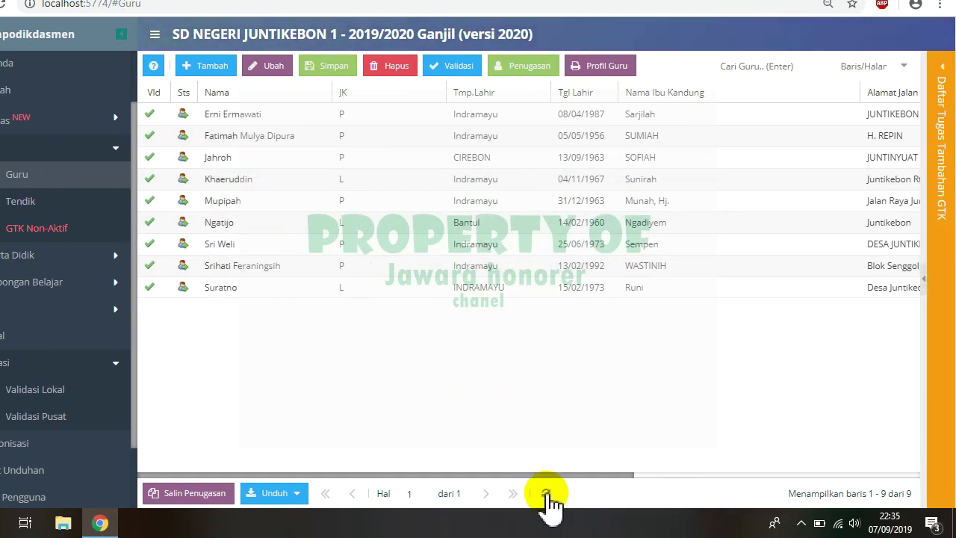
click(546, 495)
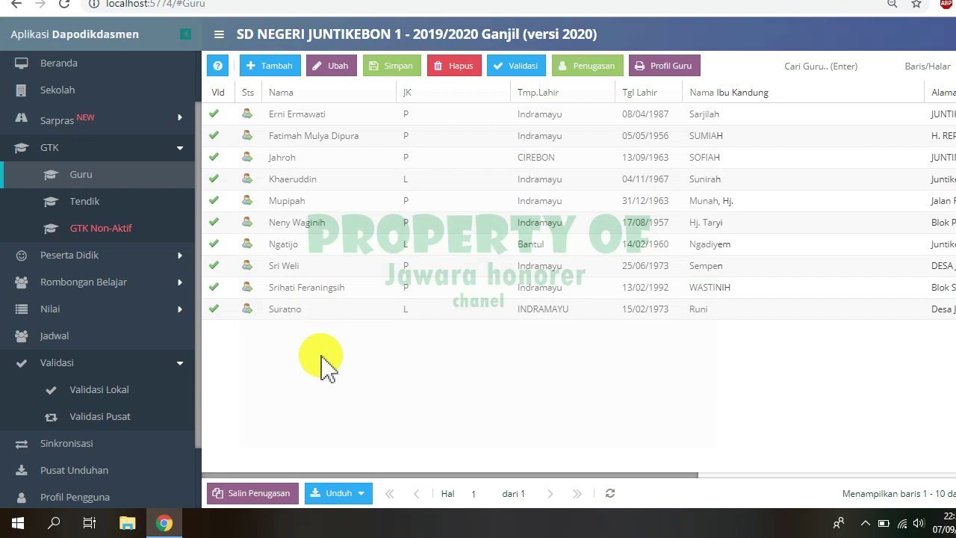
Step: Examine the homeroom teachers assigned in the Reguler class group list
click(164, 281)
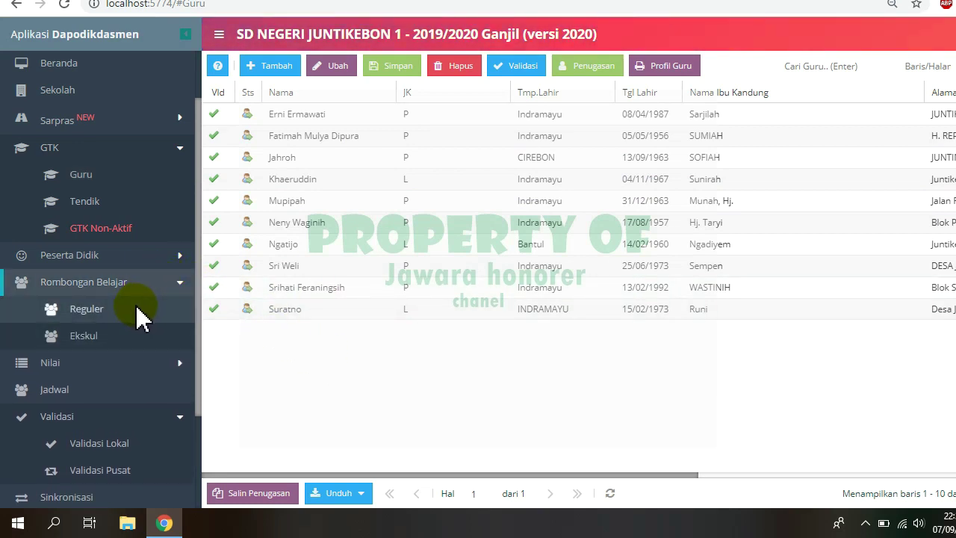
click(138, 309)
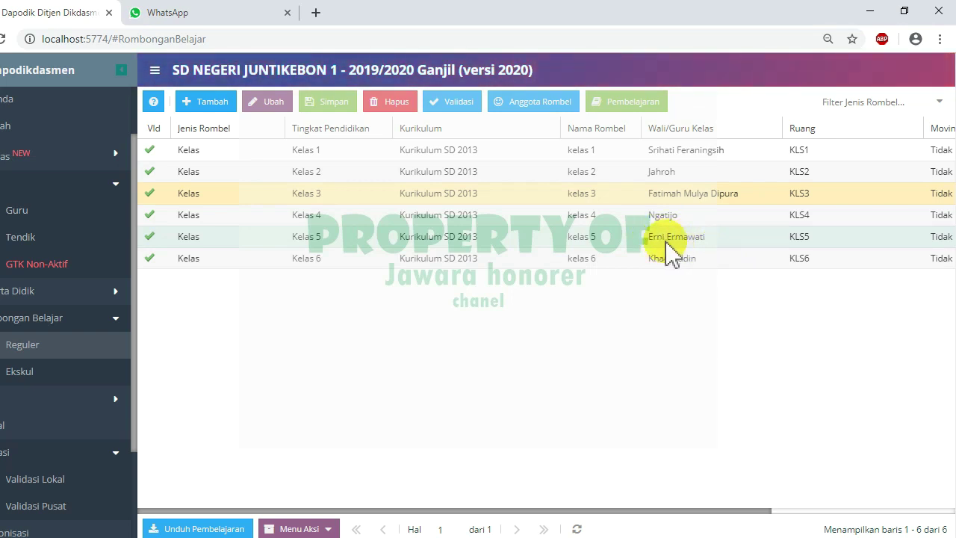
Step: Open the Penugasan form of the first teacher in the Guru list and set Keluar karena to Mutasi
click(64, 209)
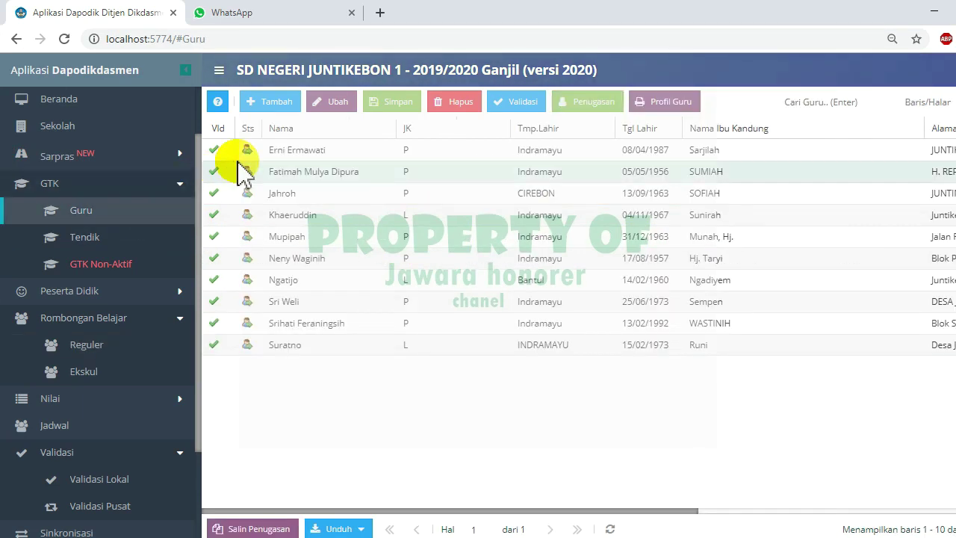
click(296, 156)
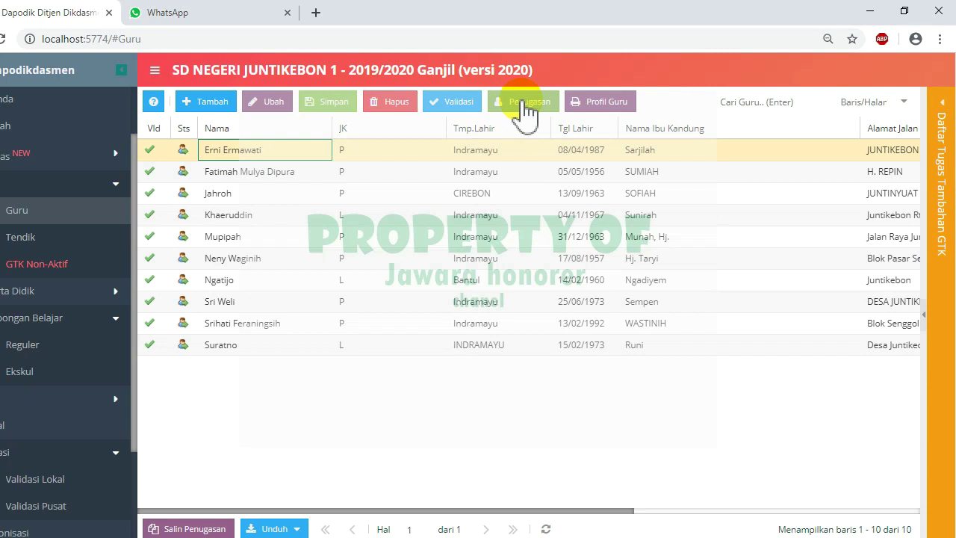
click(522, 102)
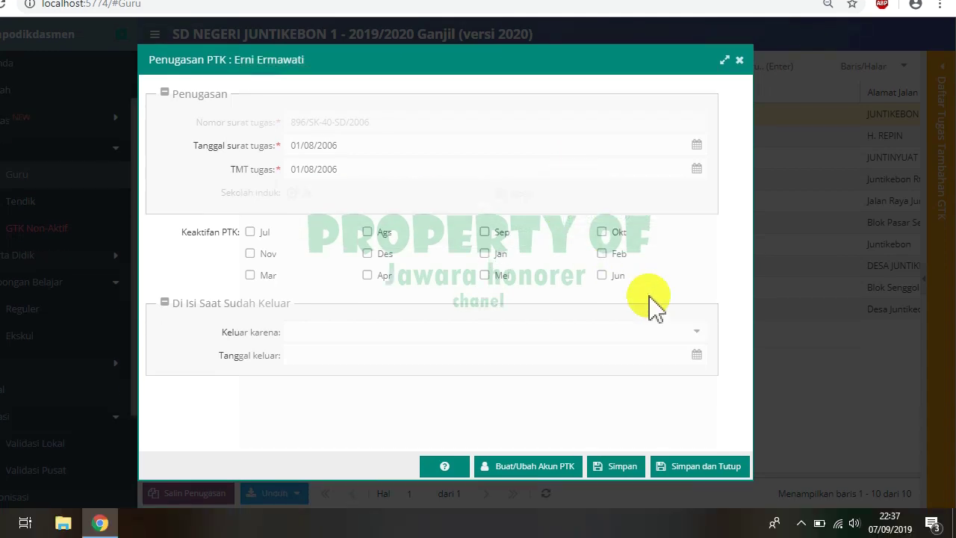
click(696, 334)
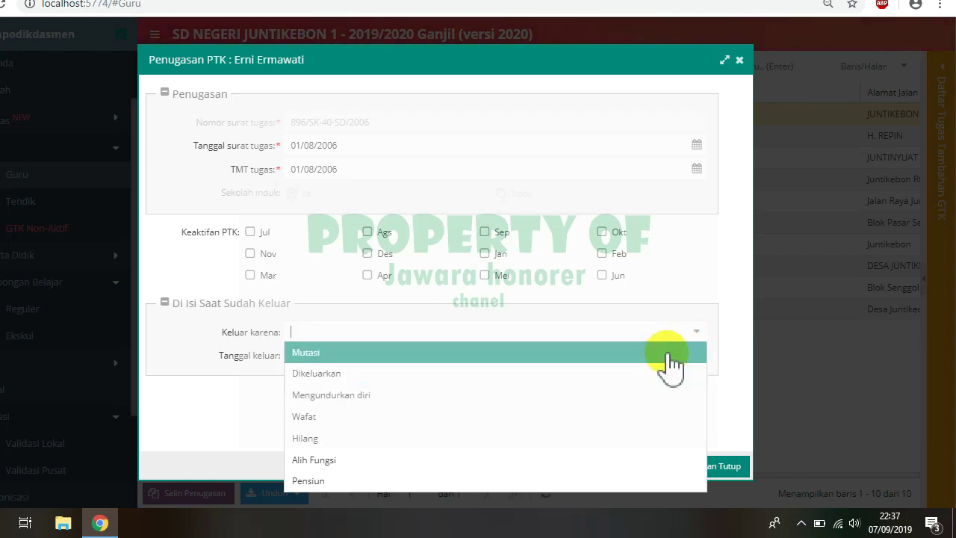
click(670, 354)
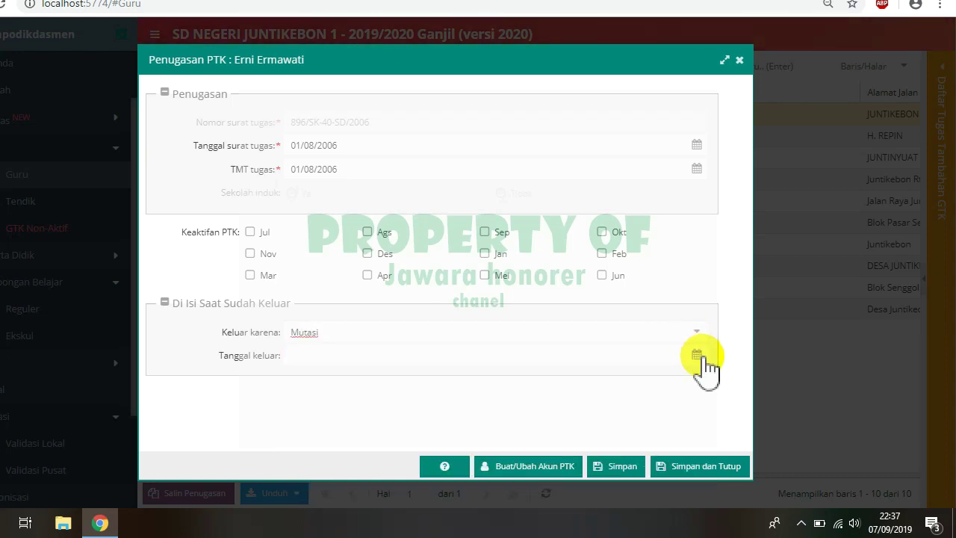
Step: Set Tanggal keluar to 15/07/2019, keep Mutasi as the reason, save and close the assignment, and refresh the Guru list
click(696, 355)
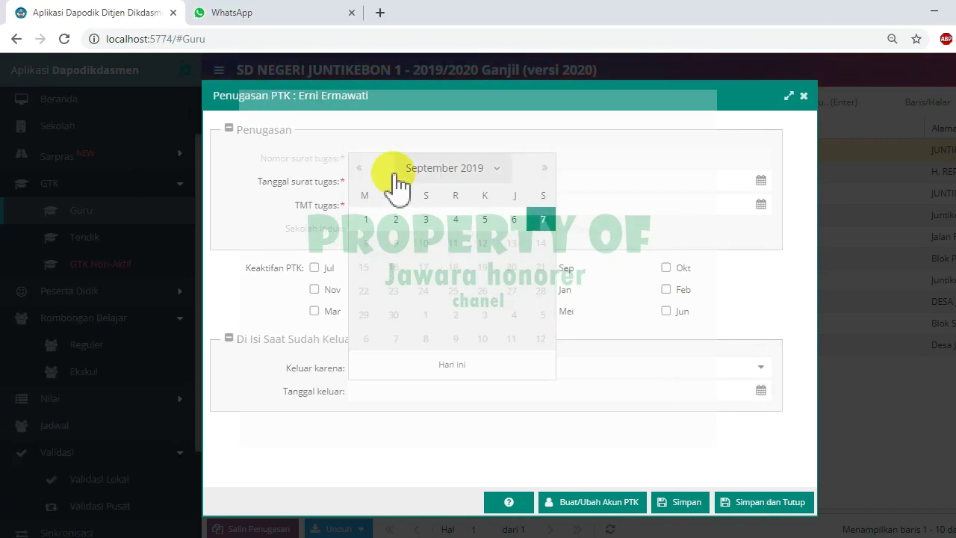
click(361, 167)
click(361, 168)
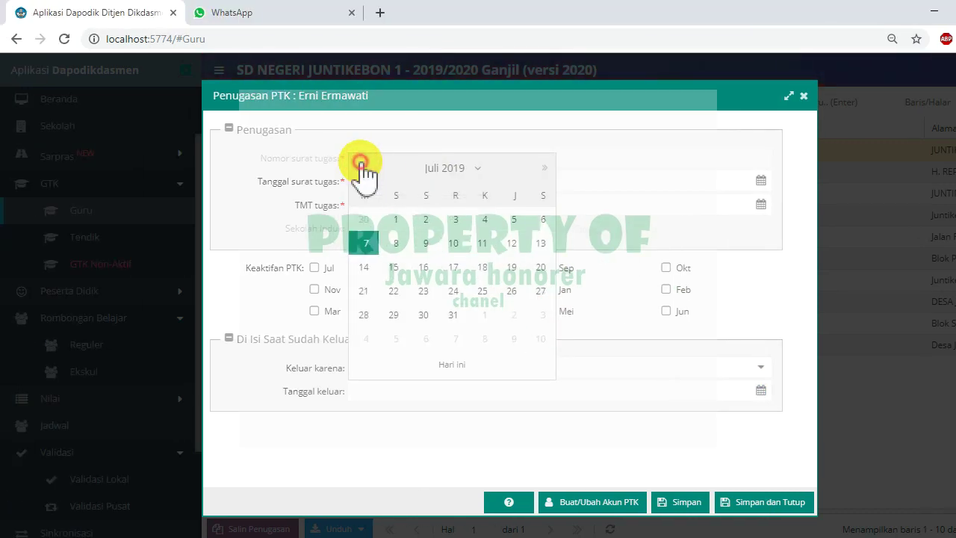
click(394, 267)
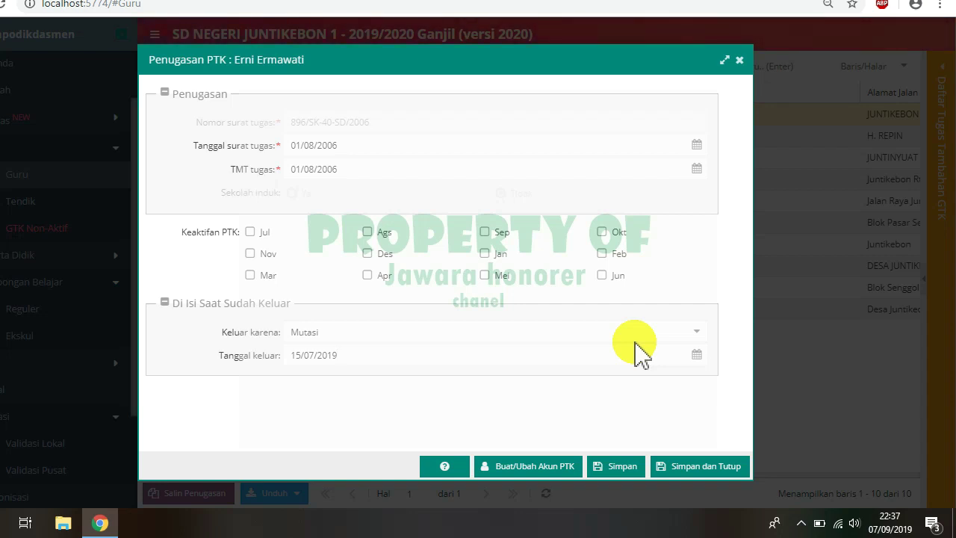
click(696, 333)
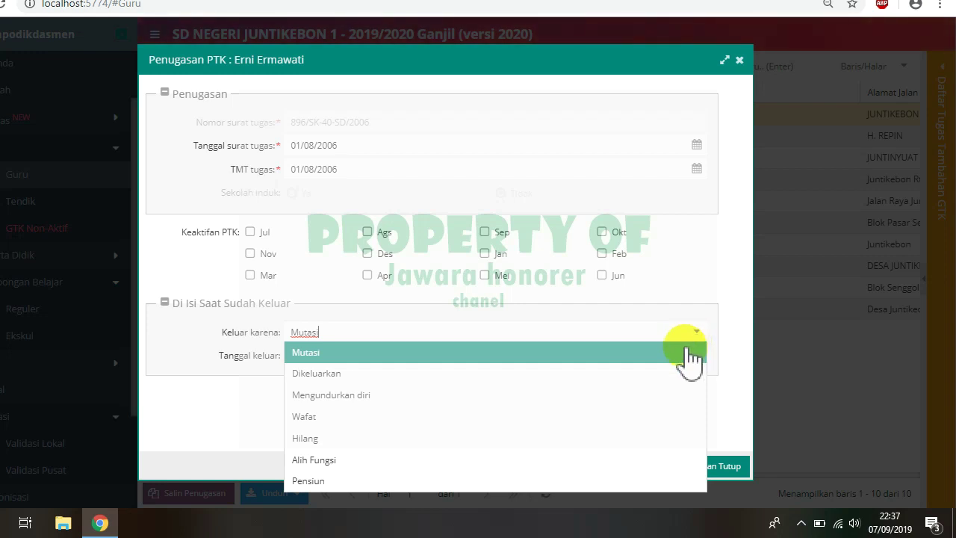
click(687, 351)
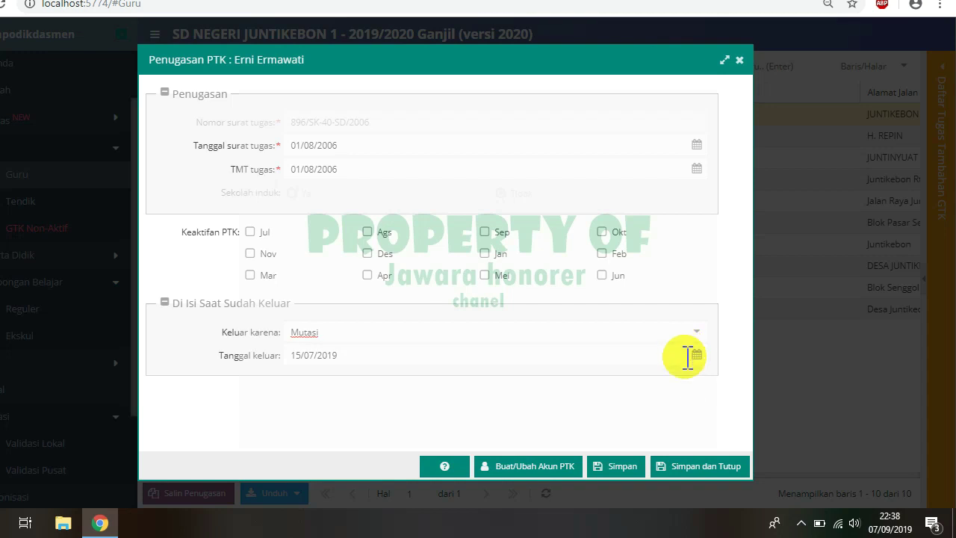
click(703, 467)
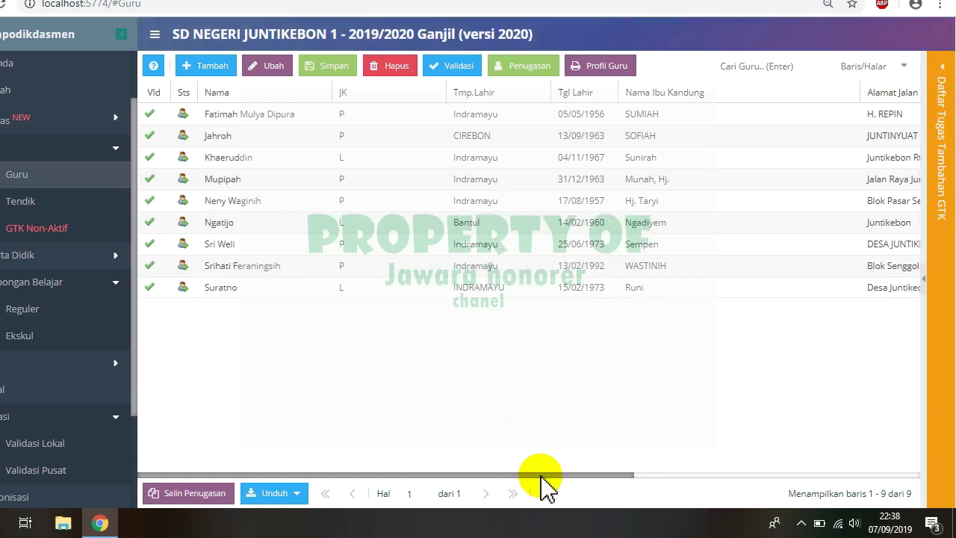
click(546, 493)
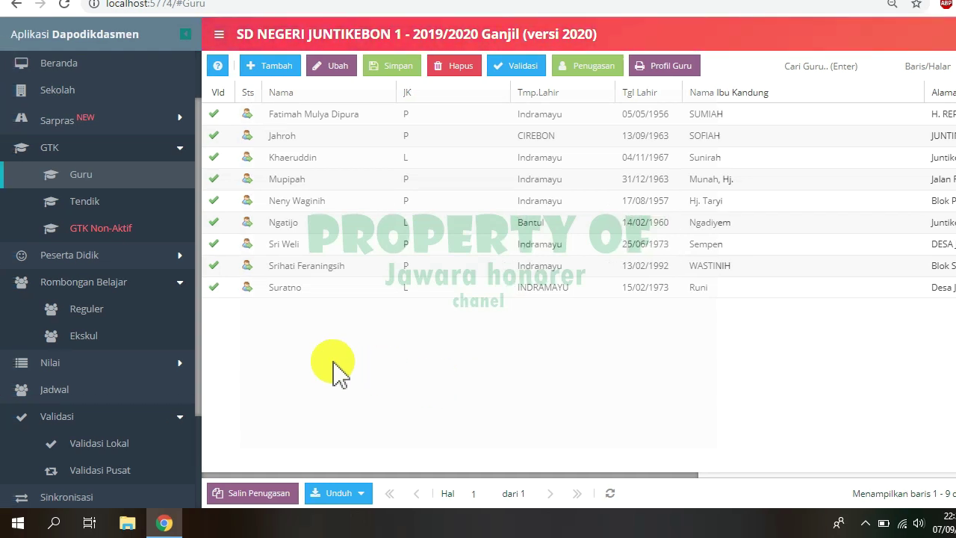
Step: In the Pembelajaran of Reguler class kelas 5, assign the reactivated teacher as PTK for Guru Kelas SD/MI/SLB, save and close it
click(147, 316)
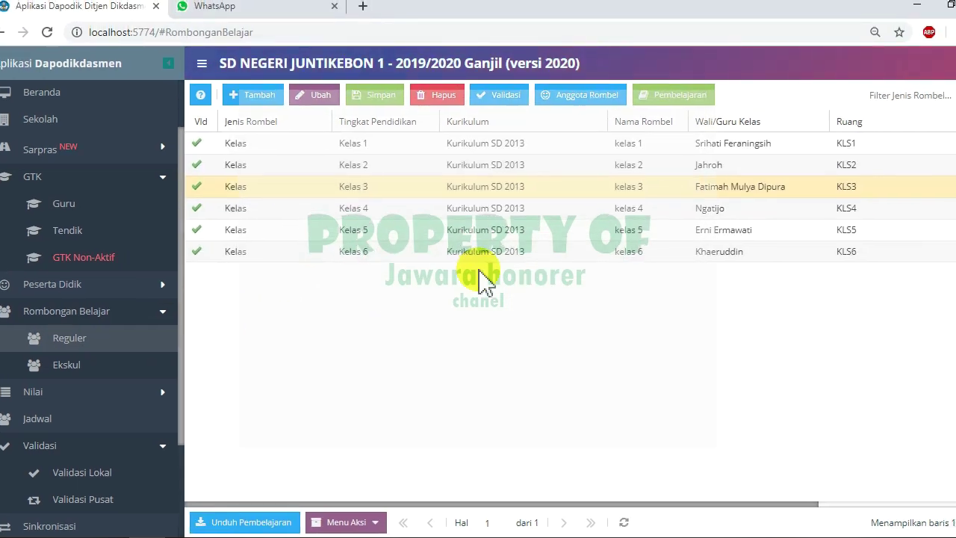
click(519, 235)
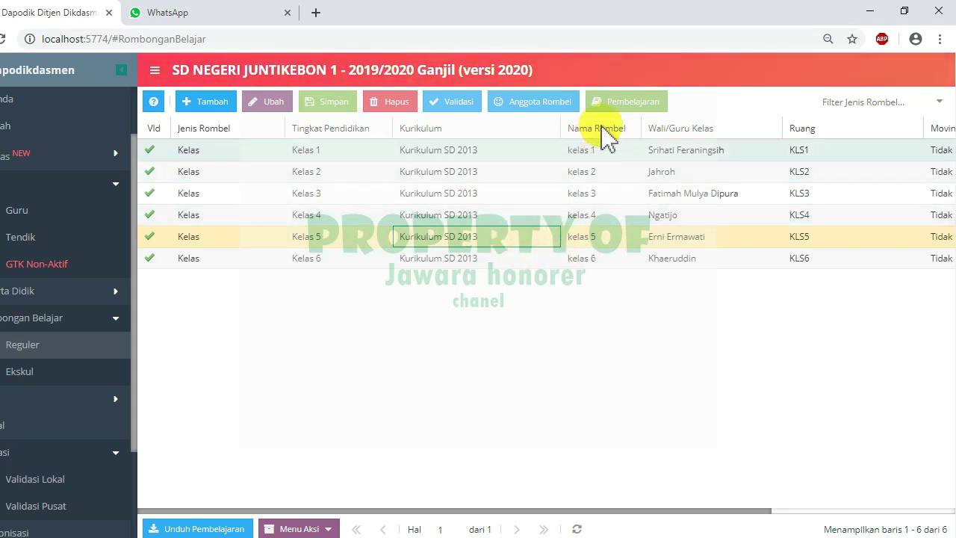
click(629, 107)
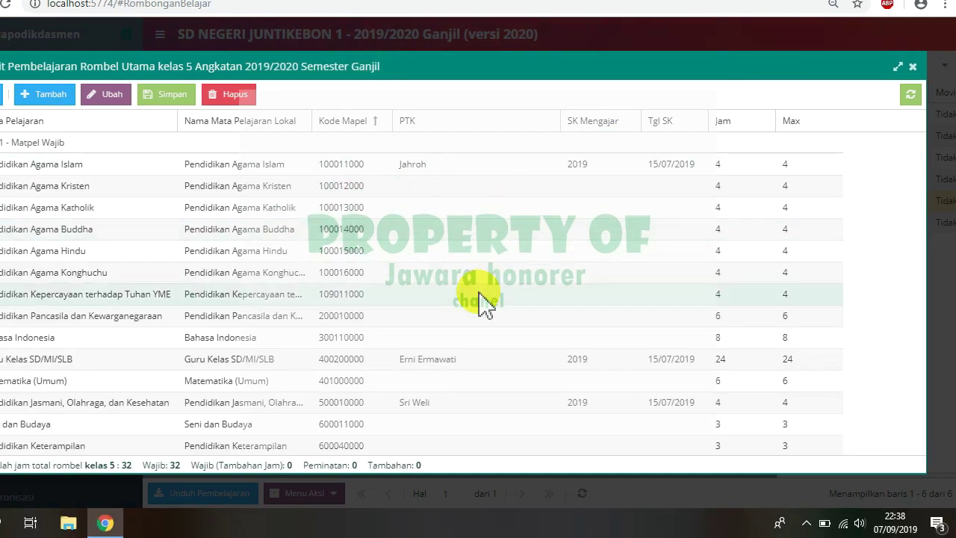
click(482, 361)
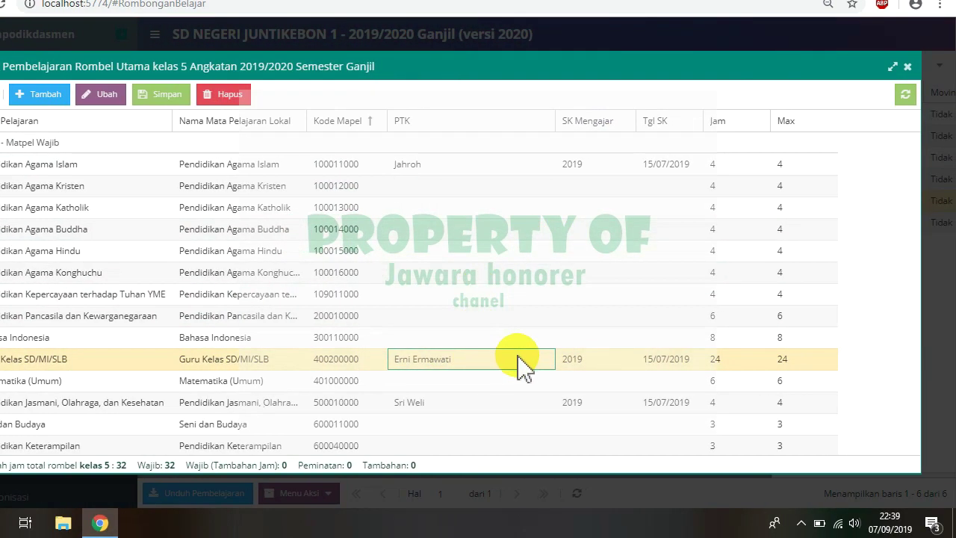
click(545, 361)
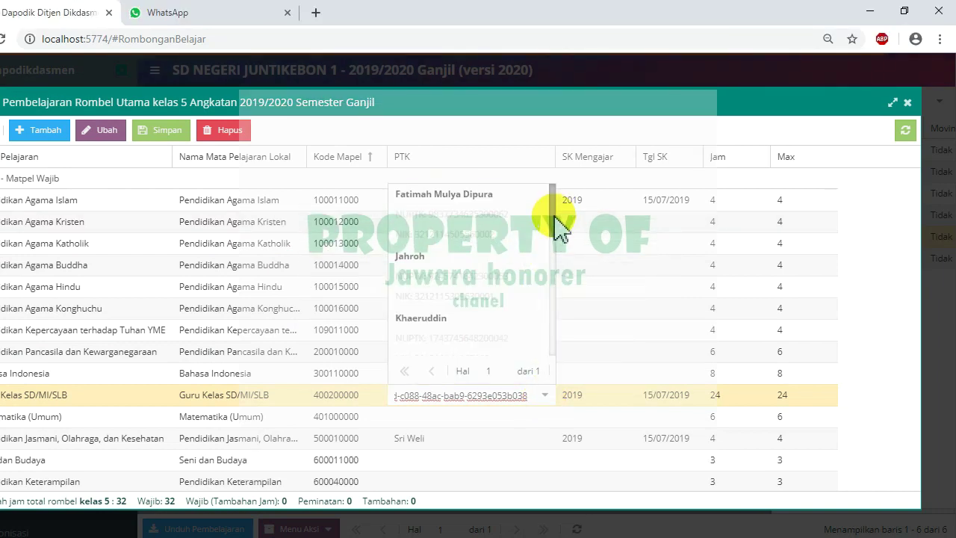
drag(554, 217, 550, 269)
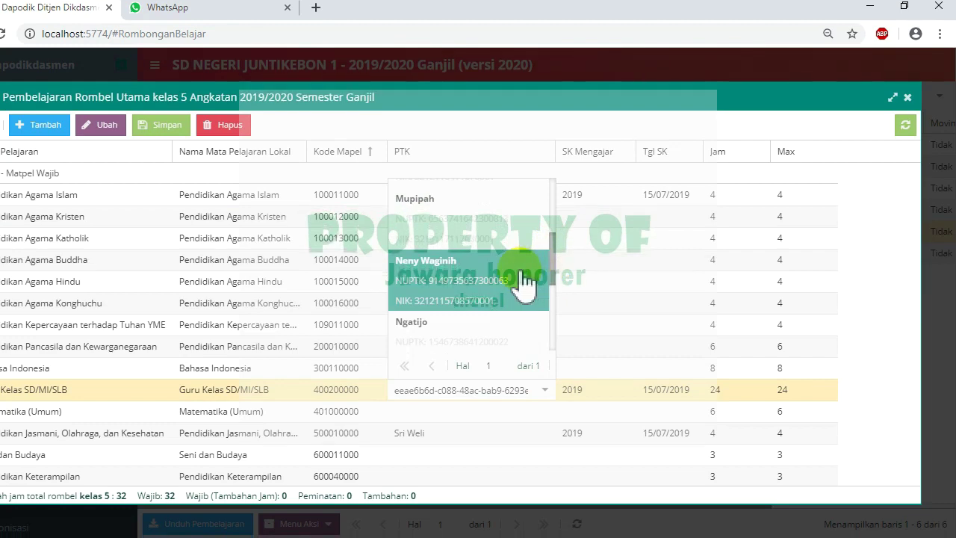
click(524, 279)
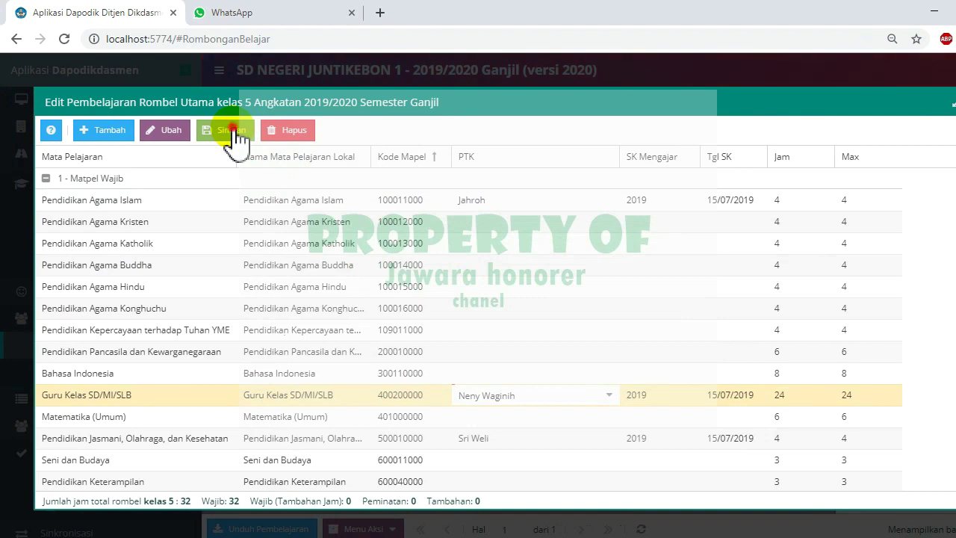
click(231, 131)
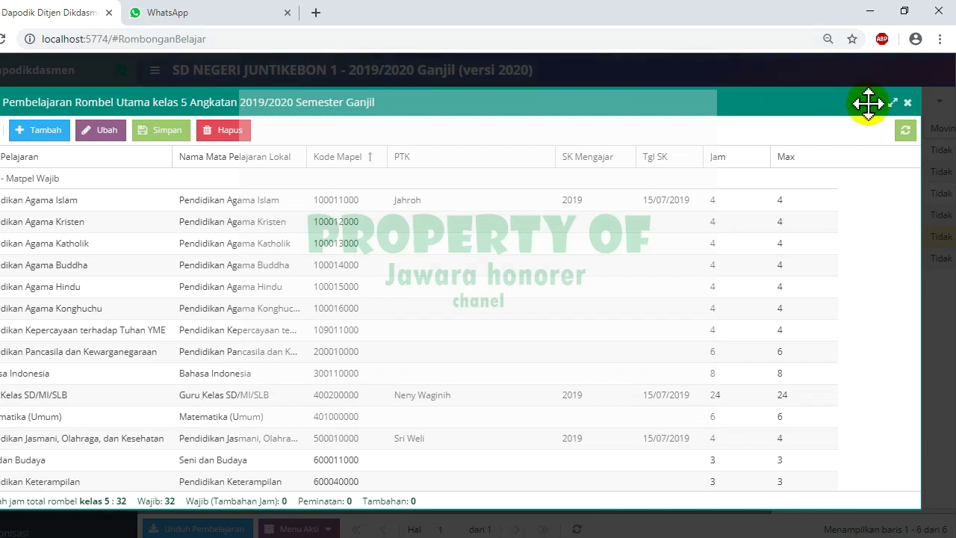
click(907, 102)
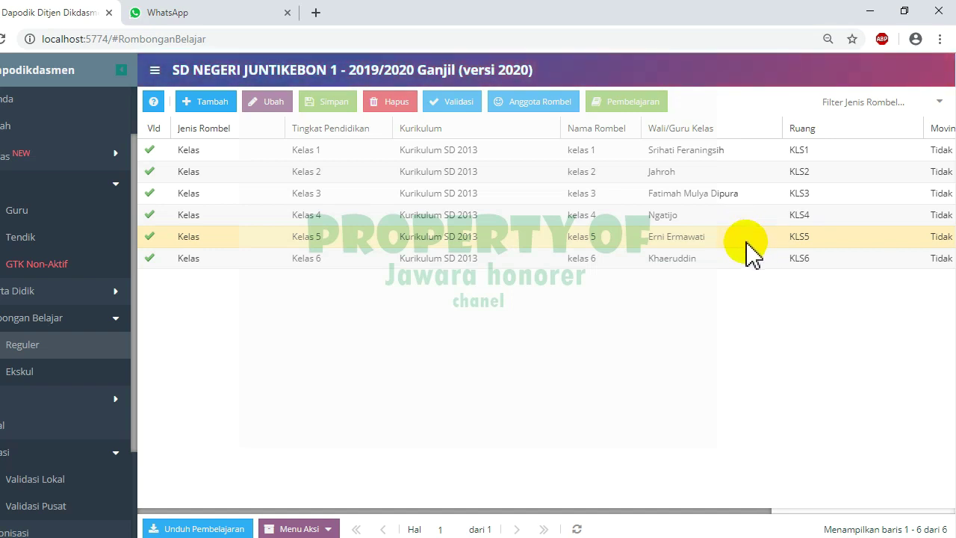
Step: Search the Wali/Guru Kelas choices of kelas 5 for the reactivated teacher, and check them again after refreshing the class list
double_click(753, 238)
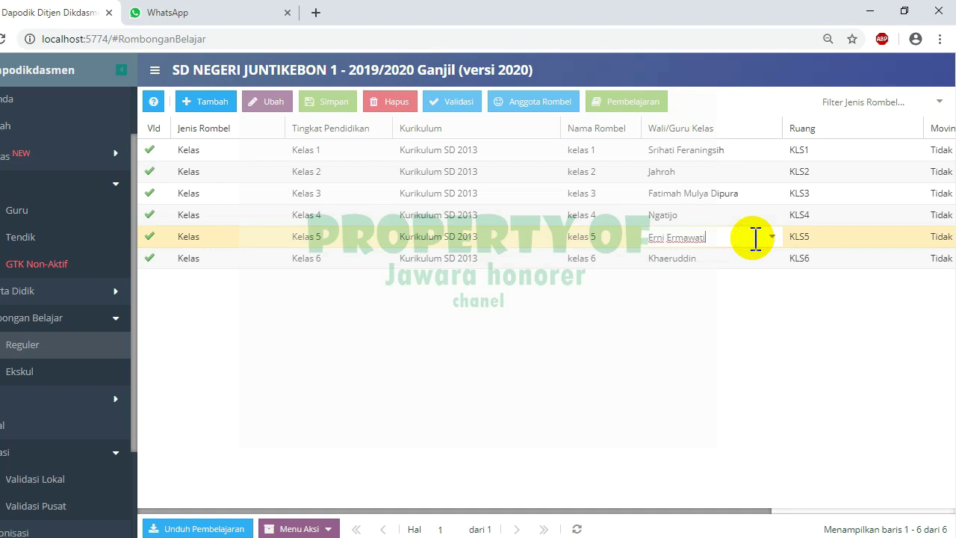
click(772, 237)
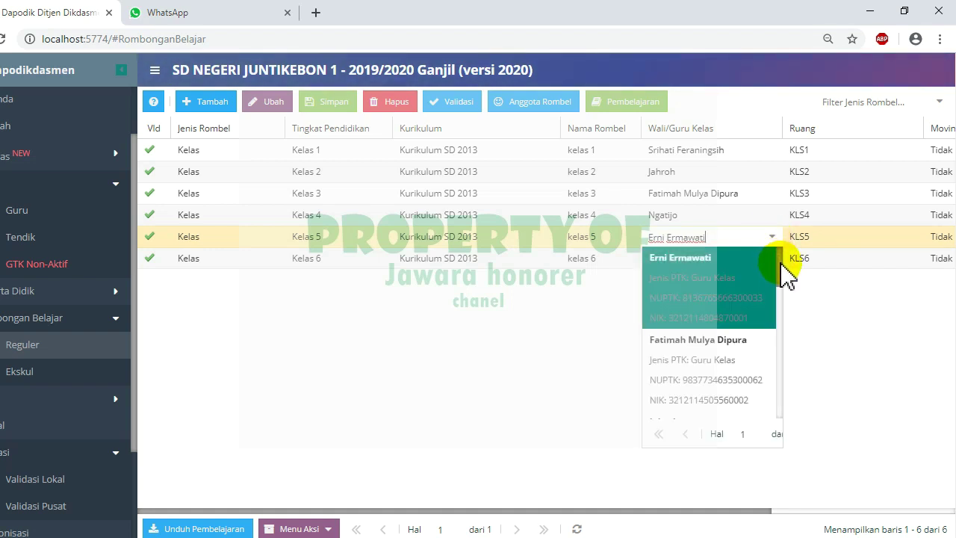
mouse_move(781, 263)
mouse_down()
mouse_move(776, 366)
mouse_move(794, 244)
mouse_move(793, 258)
mouse_up()
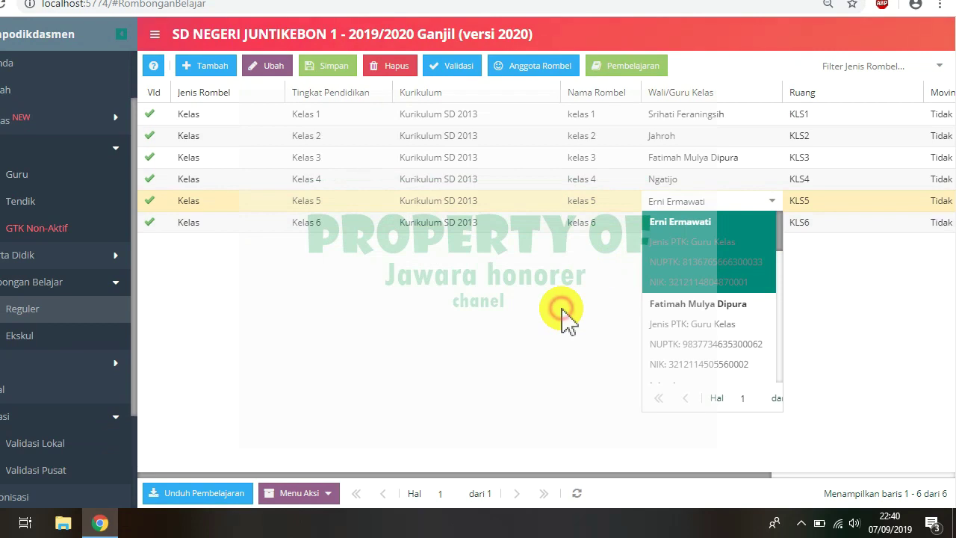
click(577, 495)
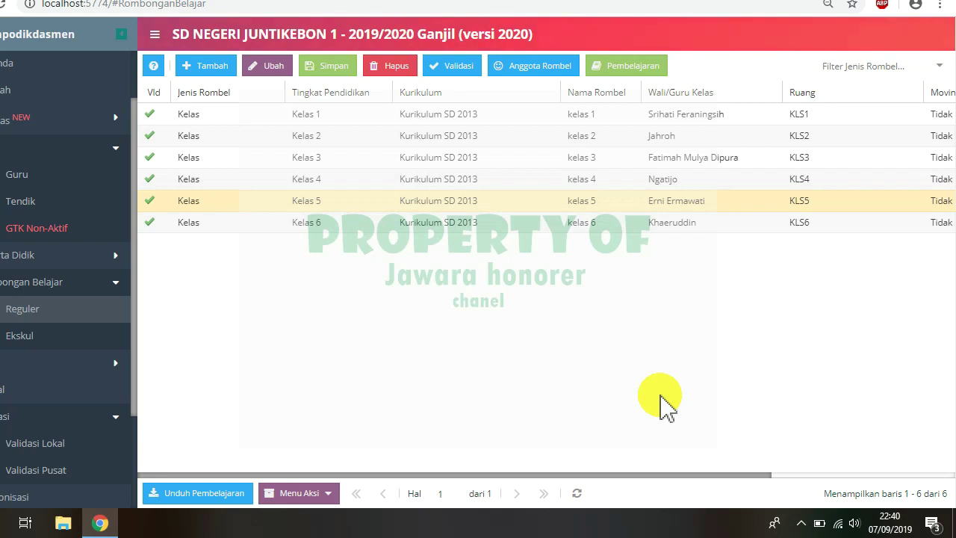
click(750, 200)
double_click(764, 237)
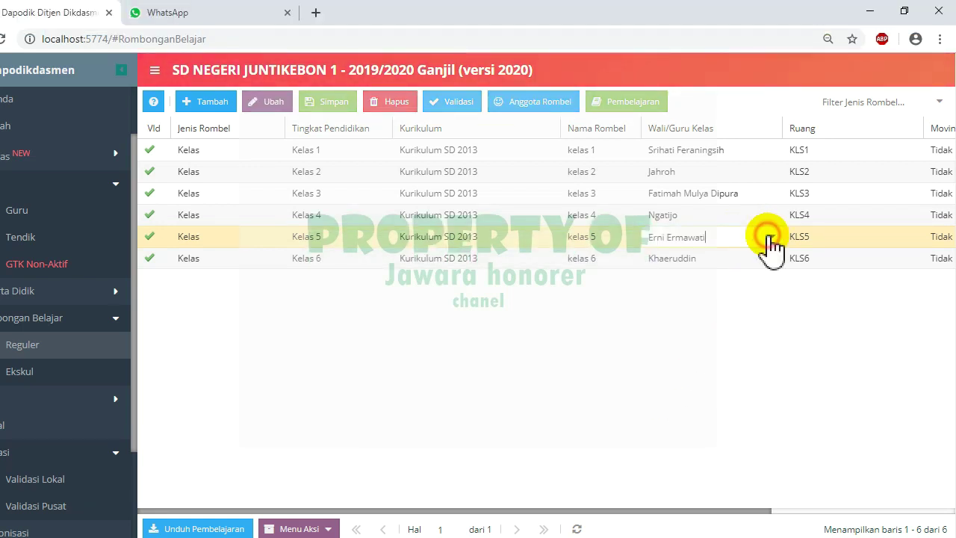
click(772, 237)
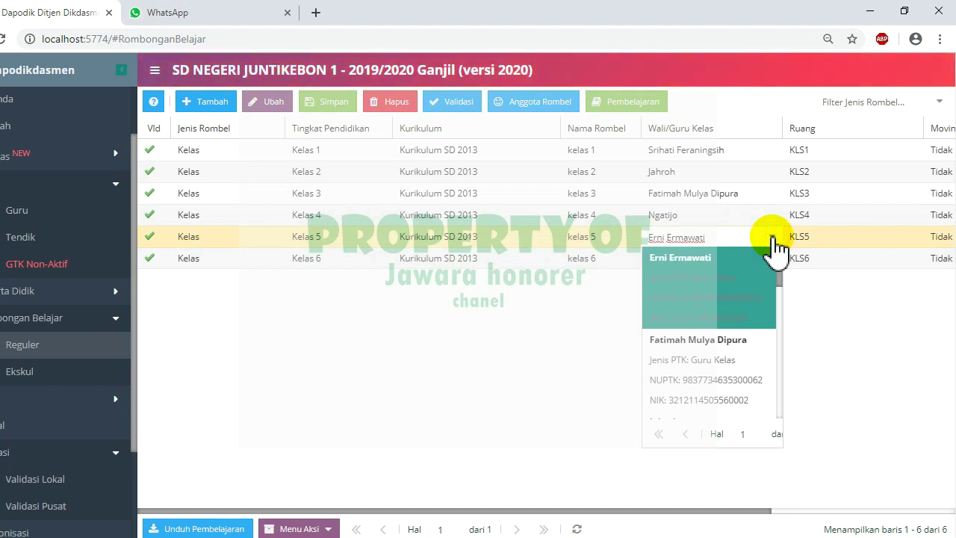
drag(779, 258, 781, 373)
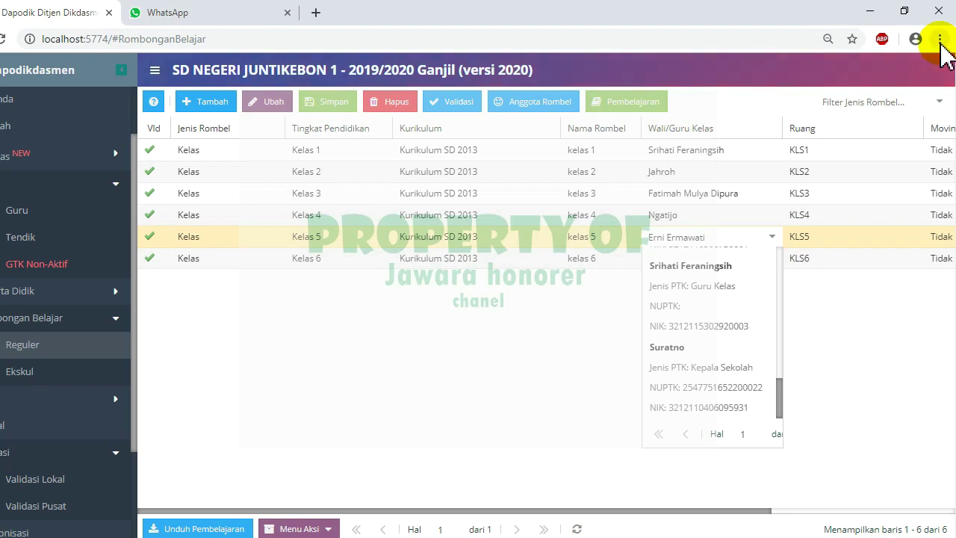
Step: Check the Wali/Guru Kelas choices of kelas 5 at 80% page zoom, then restore the zoom to 90% and close the choices
click(938, 3)
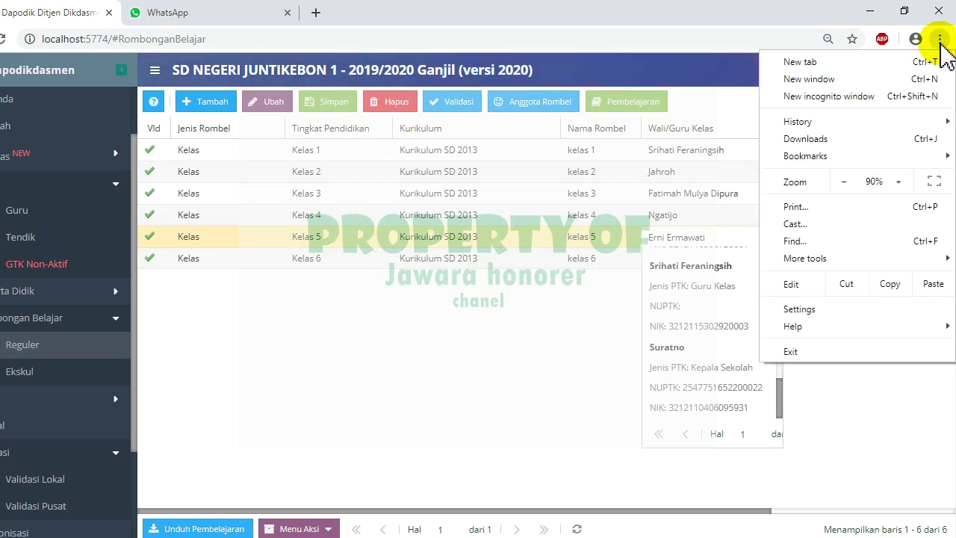
click(843, 181)
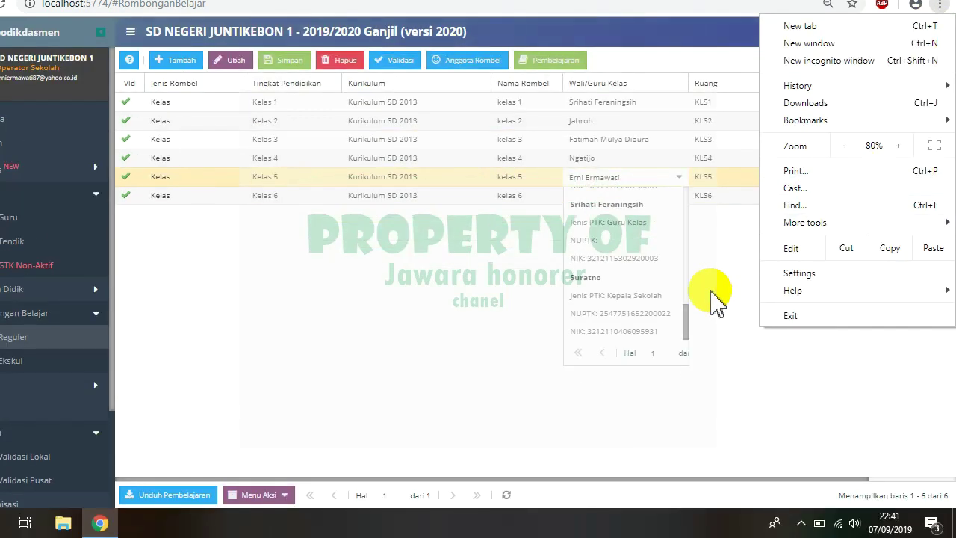
drag(689, 332, 720, 270)
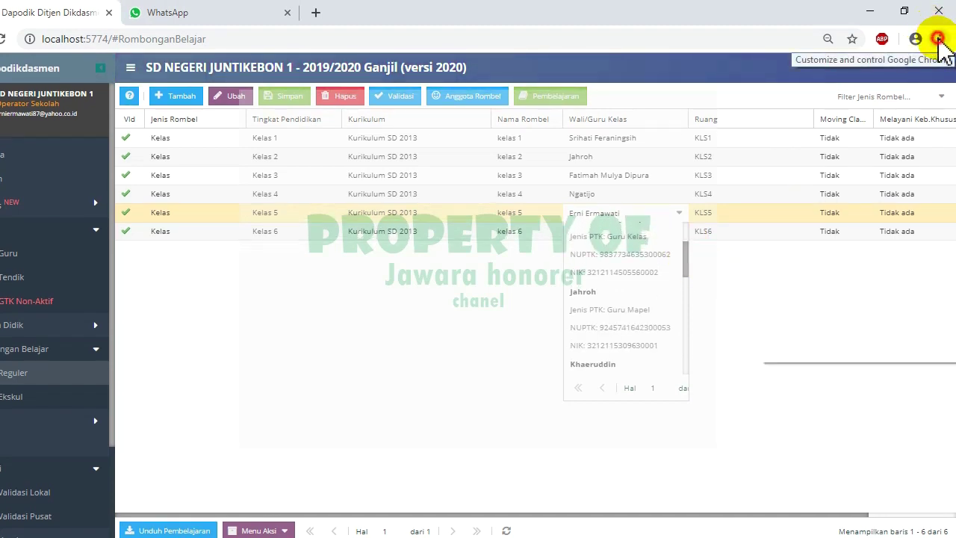
click(939, 40)
click(896, 183)
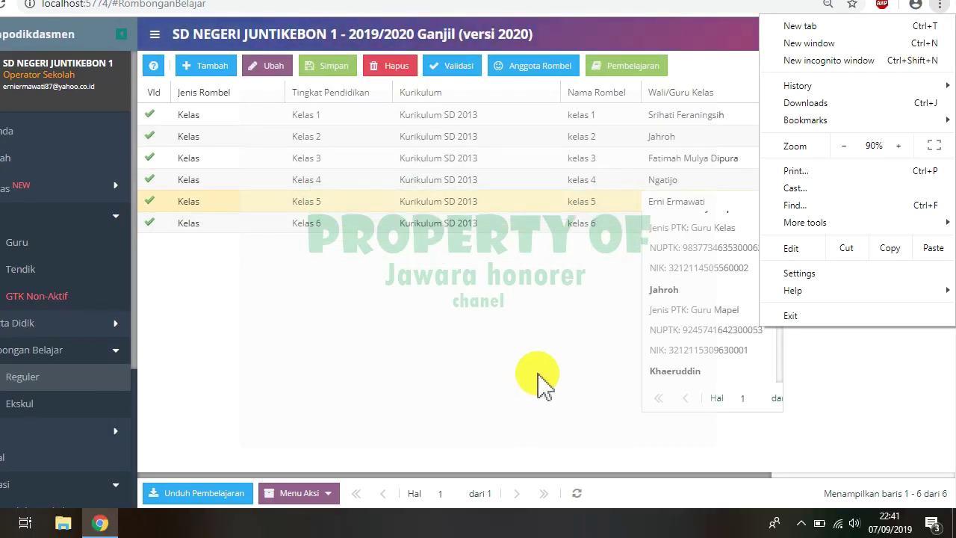
click(537, 377)
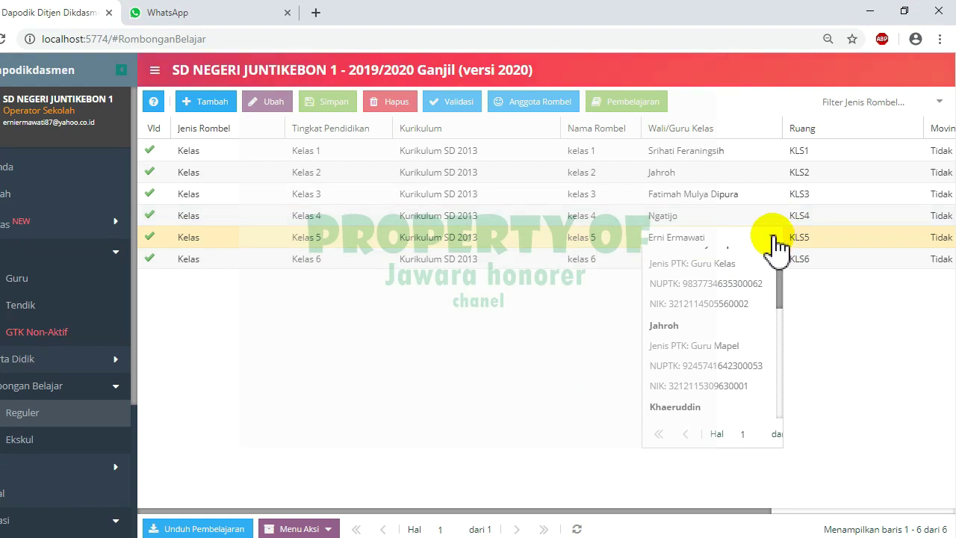
click(772, 239)
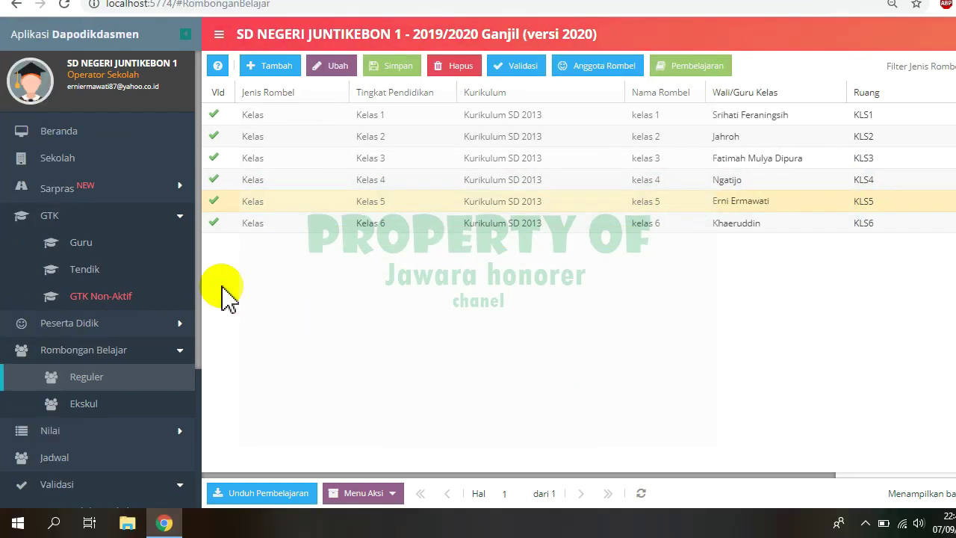
Step: Log out of the application, reload the login page and sign back in with the prefilled account for 2019/2020 Ganjil
drag(198, 284, 201, 448)
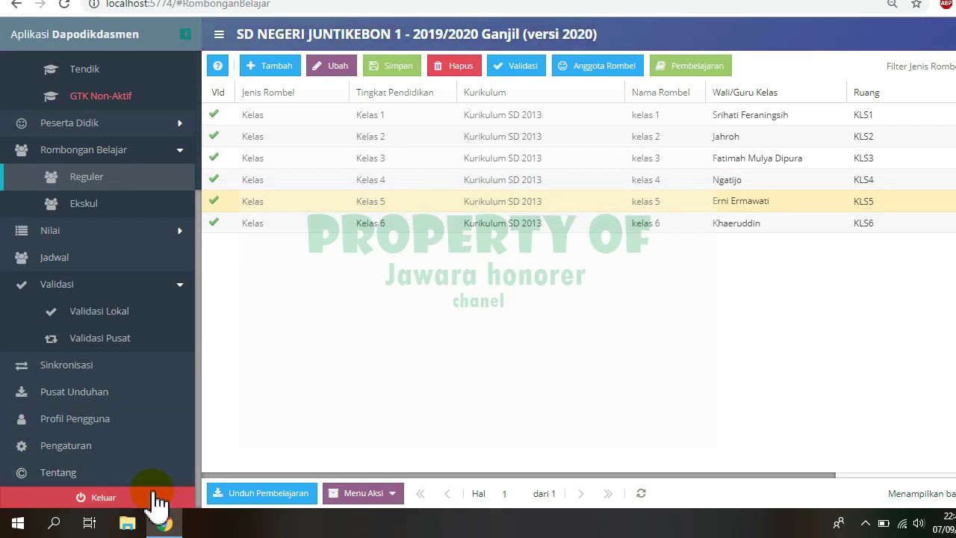
click(153, 497)
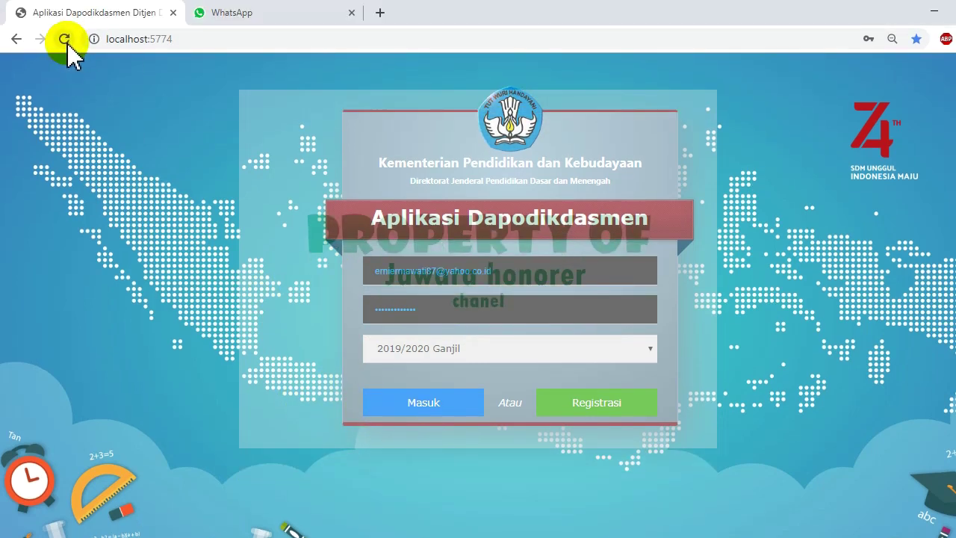
click(65, 39)
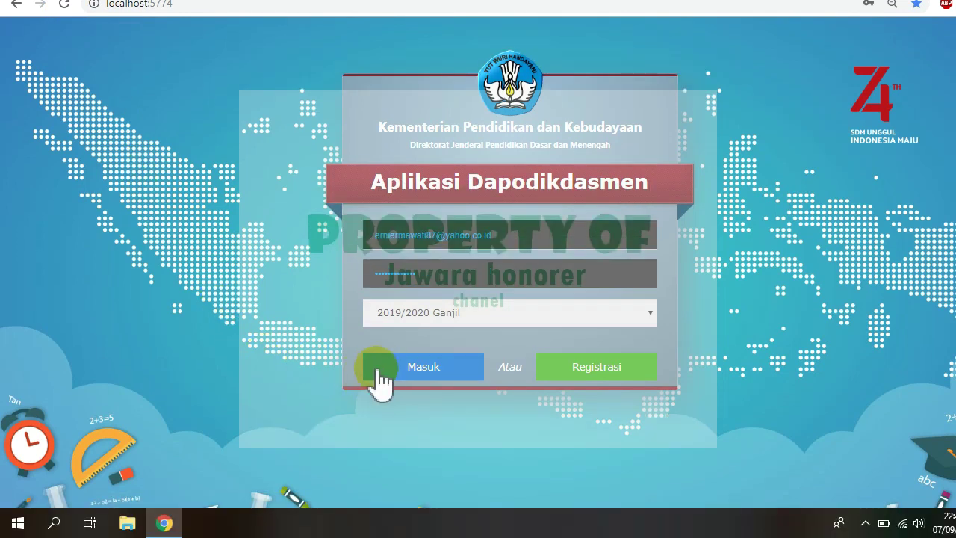
click(404, 371)
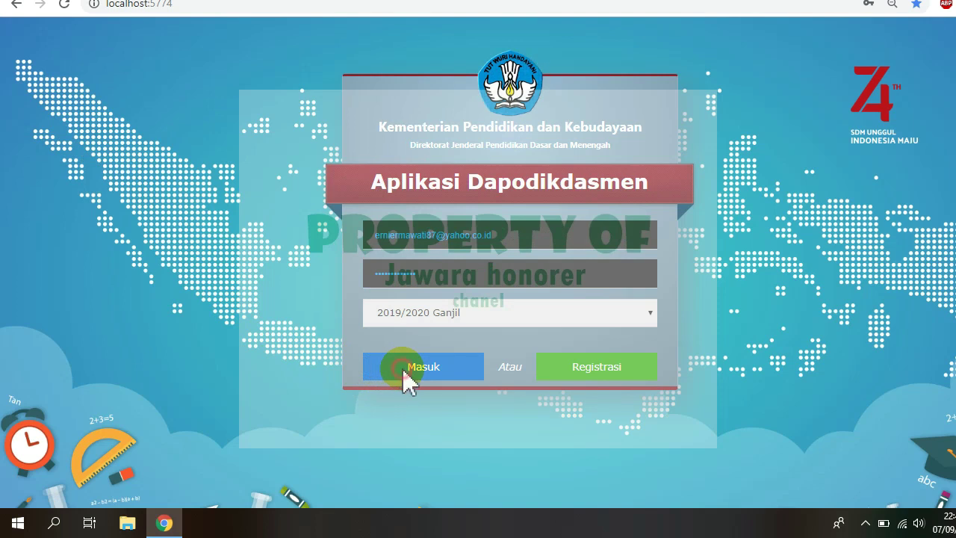